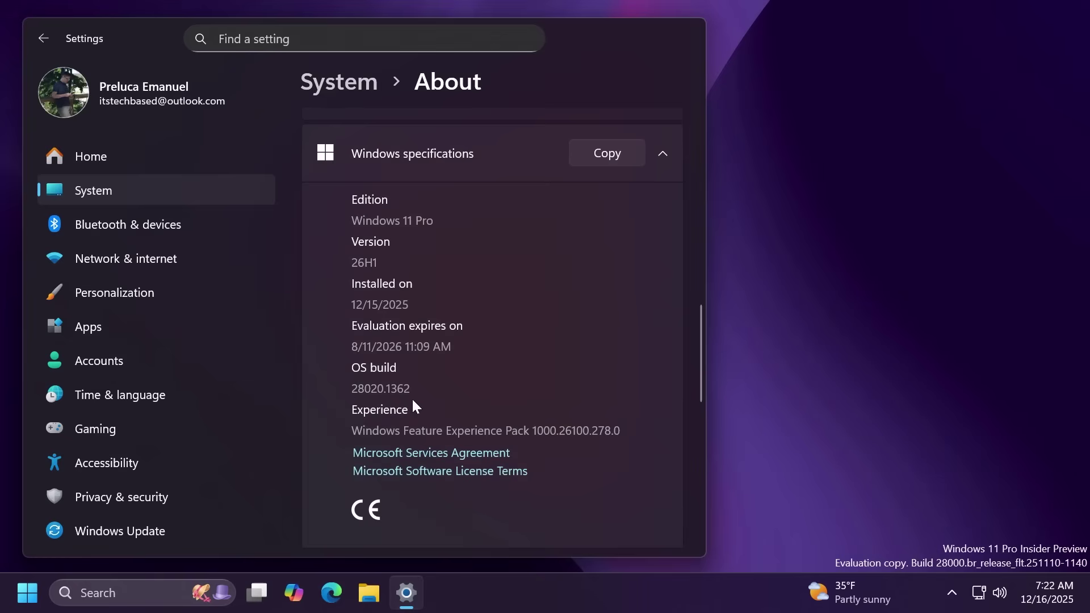
Highlight the 26H1 Version value on System > About, then close Settings
left_click_drag(397, 258, 353, 264)
left_click(414, 261)
left_click(688, 31)
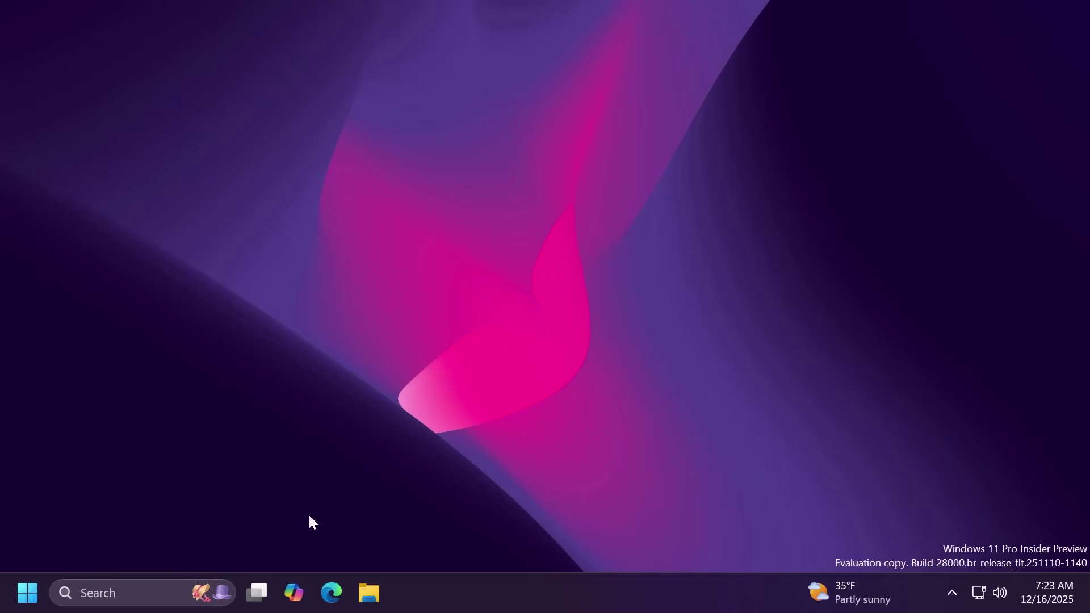
Open Settings to Gaming > Full screen experience
key("super+i")
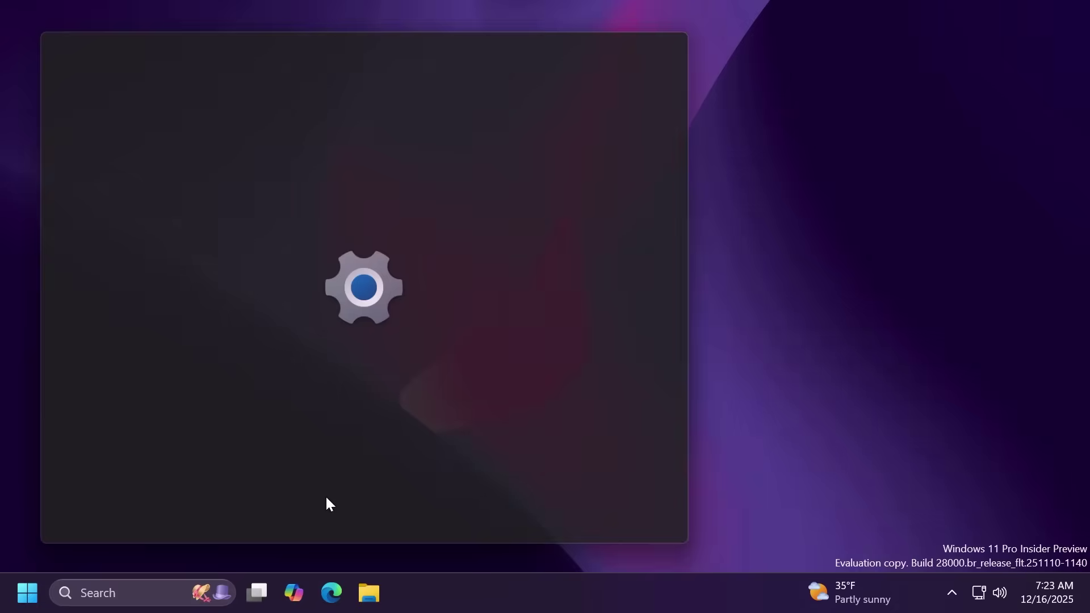
left_click(108, 426)
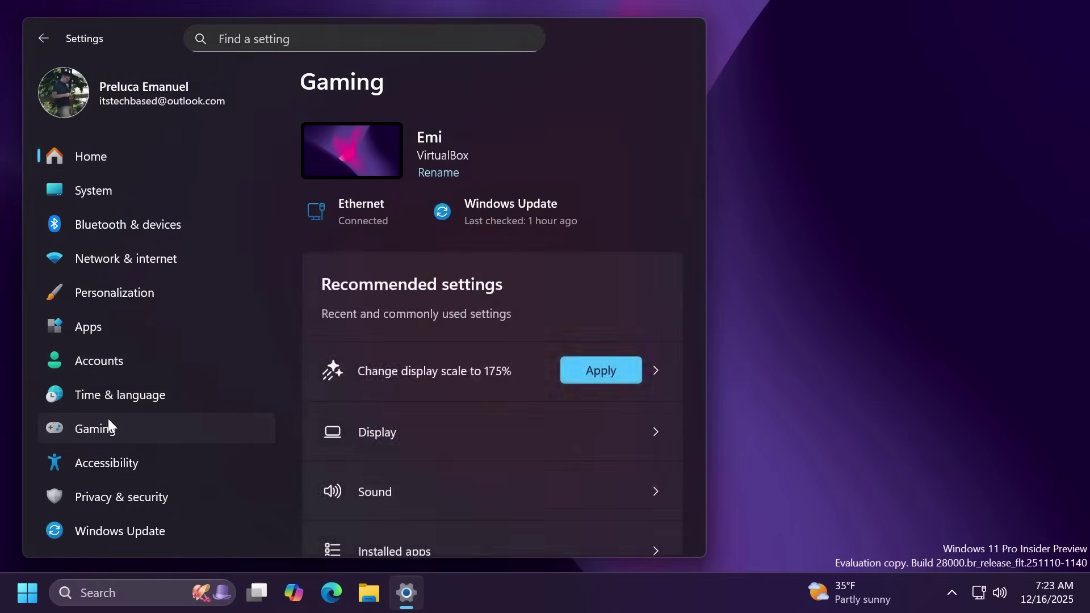
left_click(387, 145)
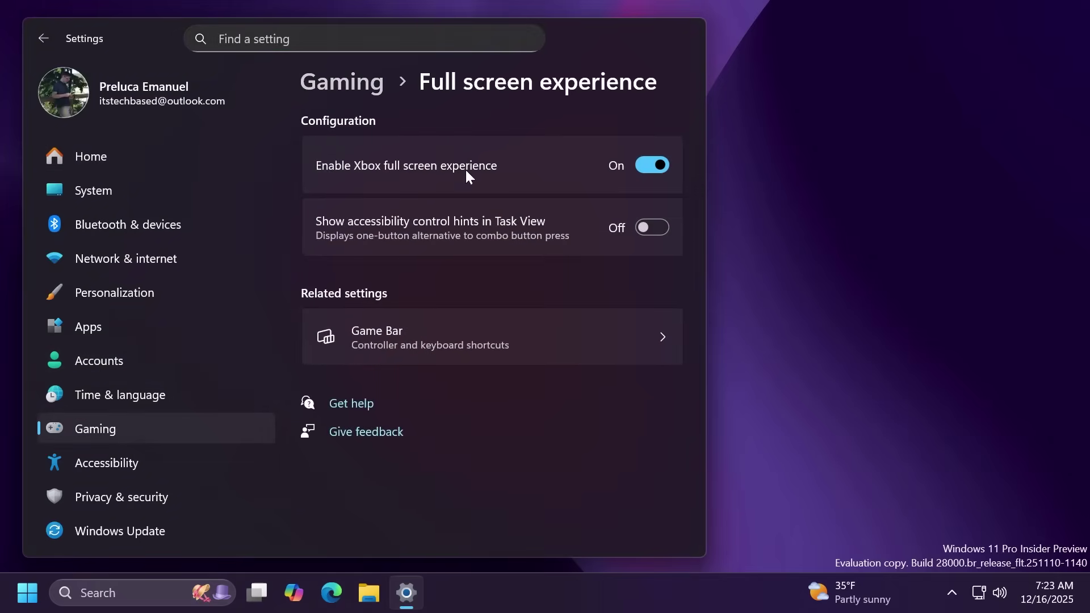
Close Settings, view the desktops list with the Xbox full screen experience entry, and launch File Explorer
left_click(691, 26)
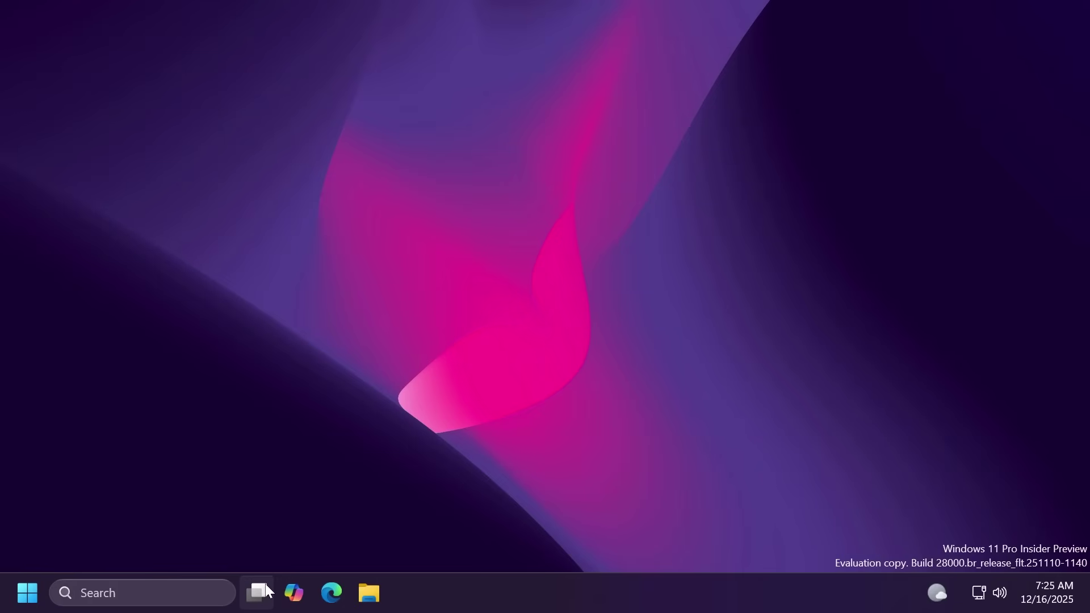
mouse_move(265, 590)
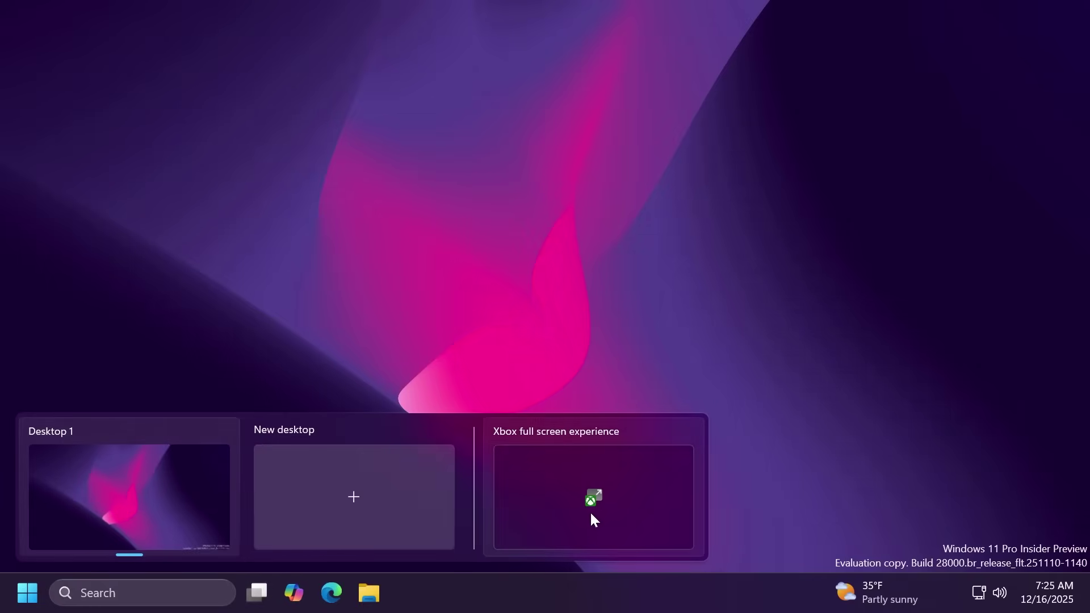
left_click(604, 496)
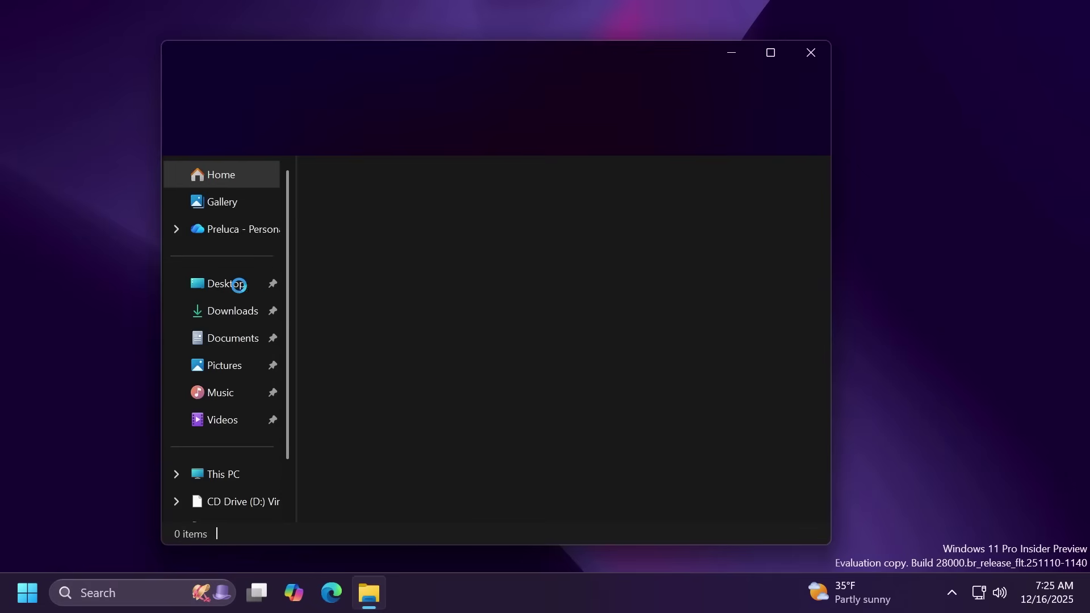
Drag the two newest Downloads images to the share drag tray, drop them back, and close Explorer
left_click(219, 320)
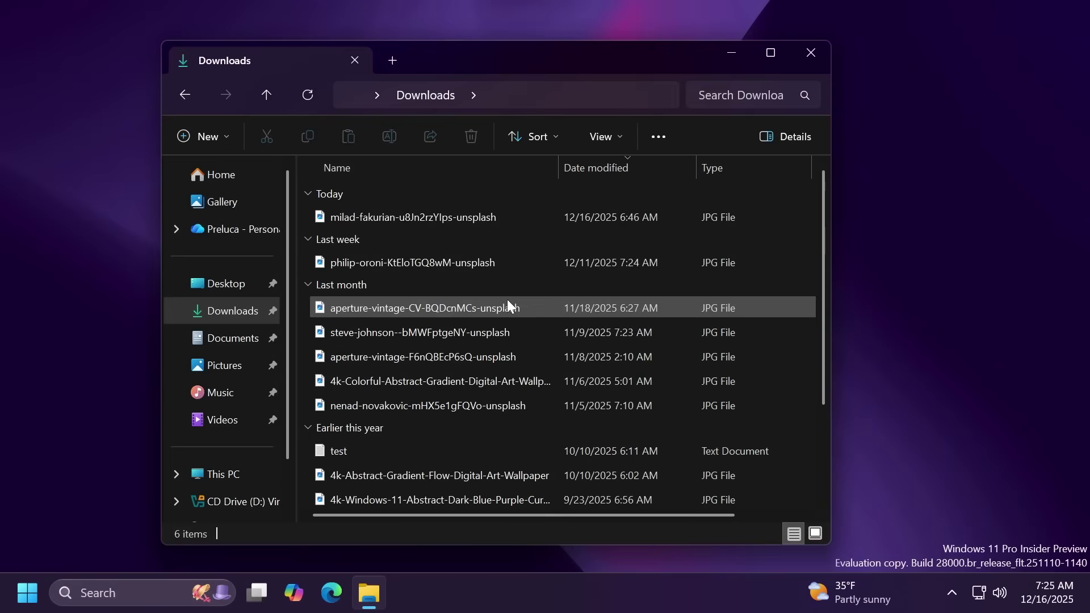
left_click(369, 219)
left_click(367, 267, "ctrl")
mouse_move(367, 267)
left_mouse_down()
mouse_move(487, 202)
mouse_move(478, 182)
mouse_move(513, 15)
mouse_move(574, 111)
mouse_move(421, 196)
mouse_move(439, 202)
left_mouse_up()
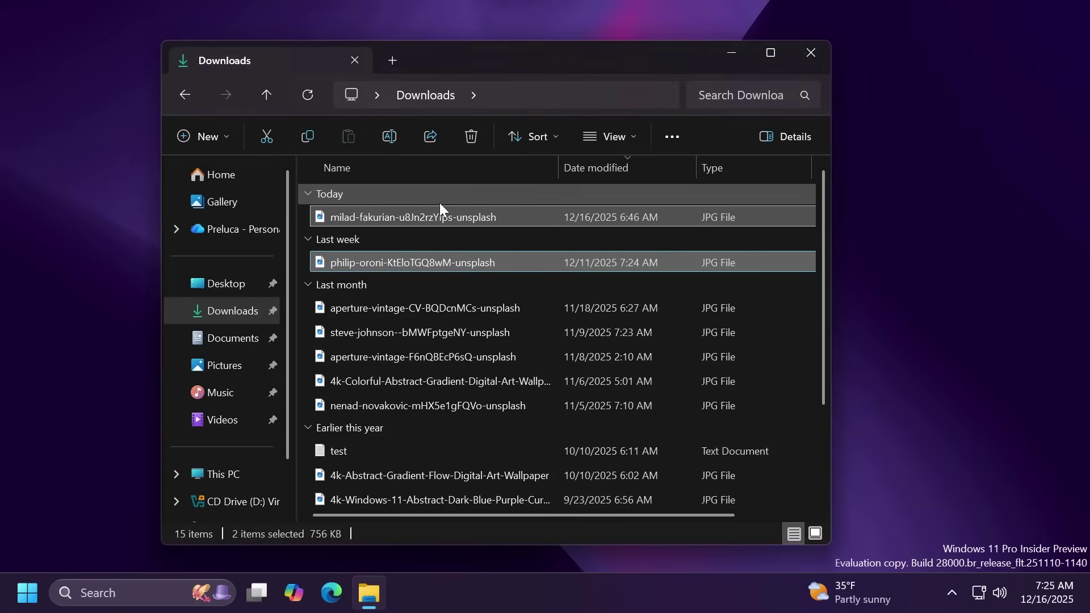
left_click(818, 50)
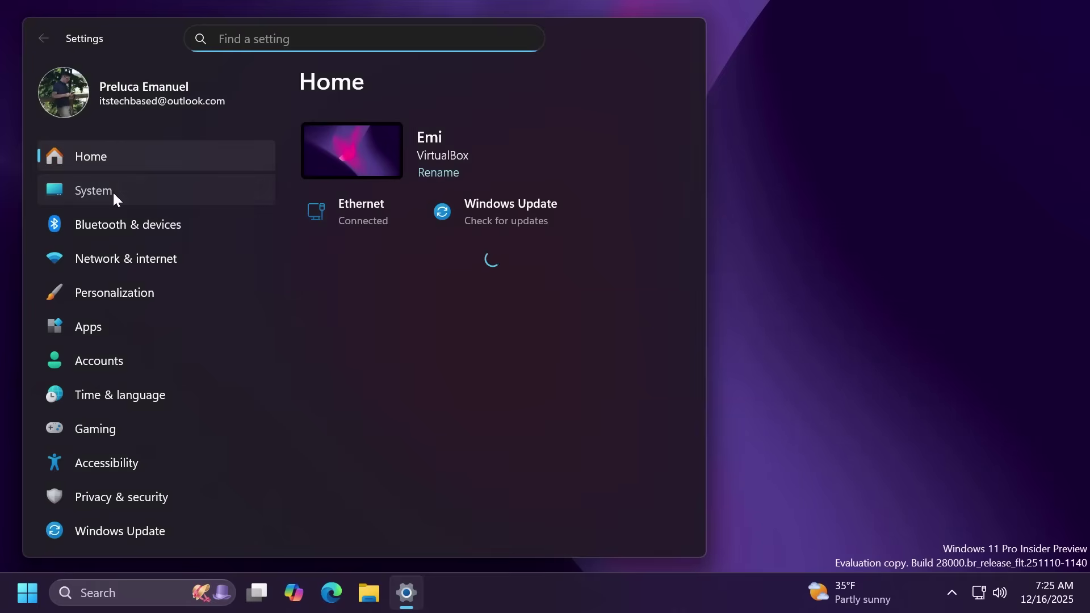
Go to System > Nearby sharing and confirm Drag Tray is On
left_click(86, 193)
scroll(481, 367, "down", 7)
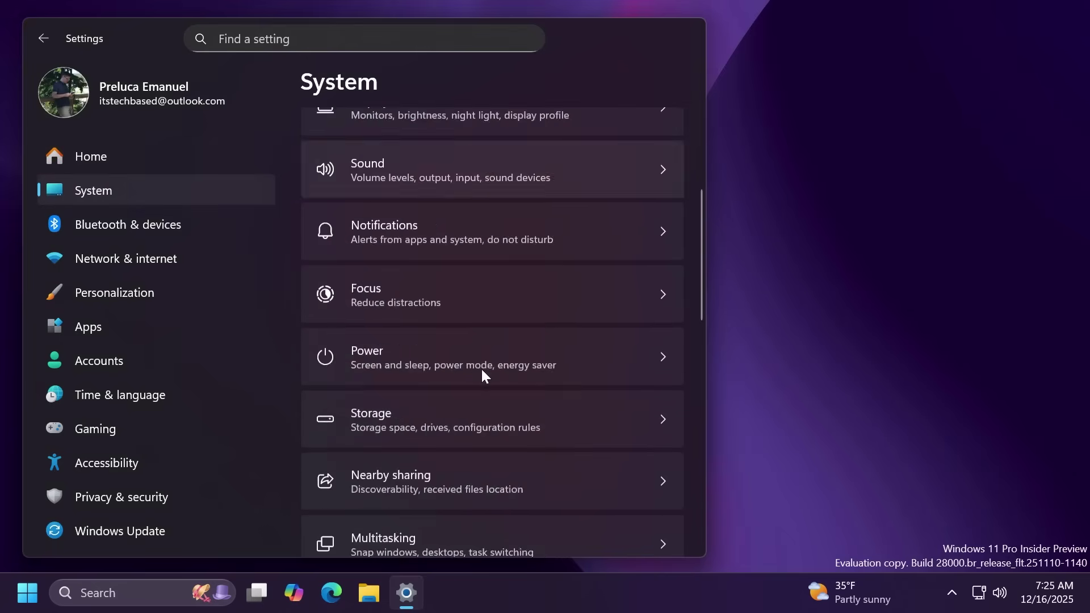
left_click(418, 234)
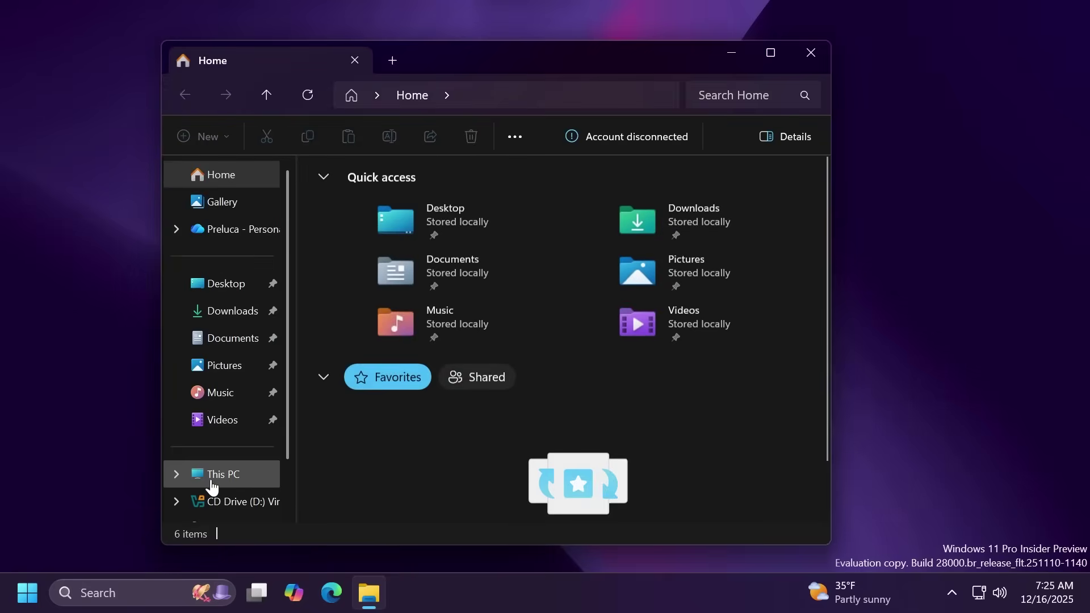
Open Local Disk (C:), press Shift+Delete on Users, and answer No to the permanent-delete prompt
left_click(215, 478)
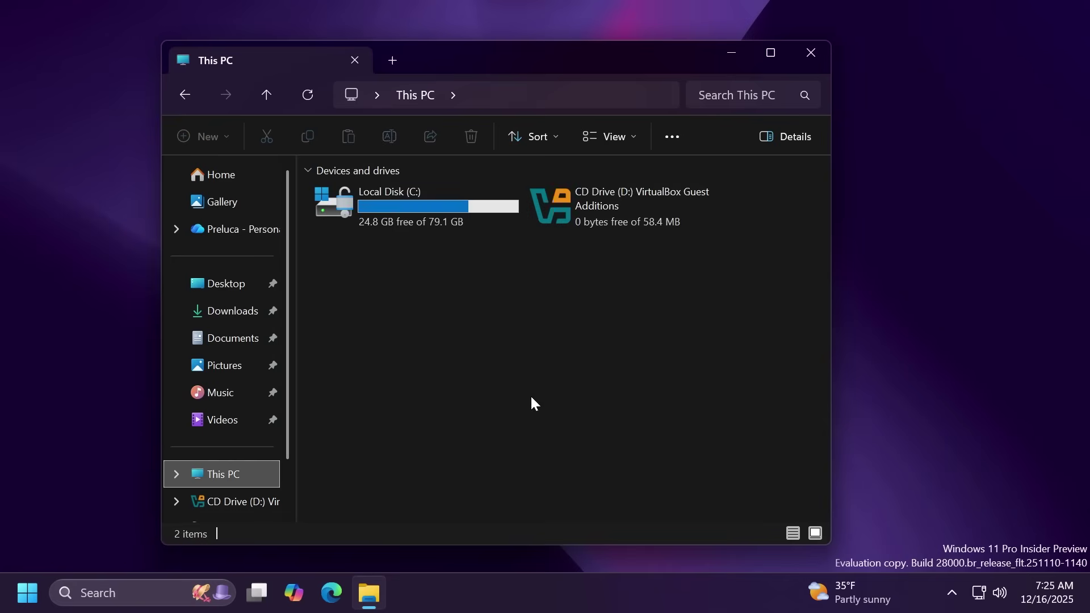
double_click(421, 207)
left_click(378, 290)
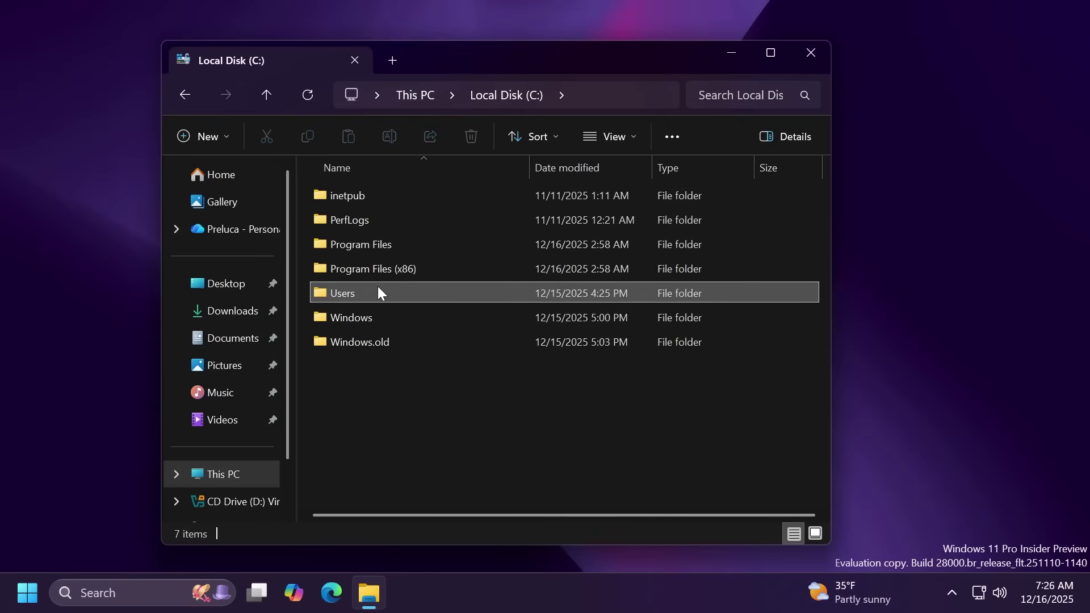
key("shift+Delete")
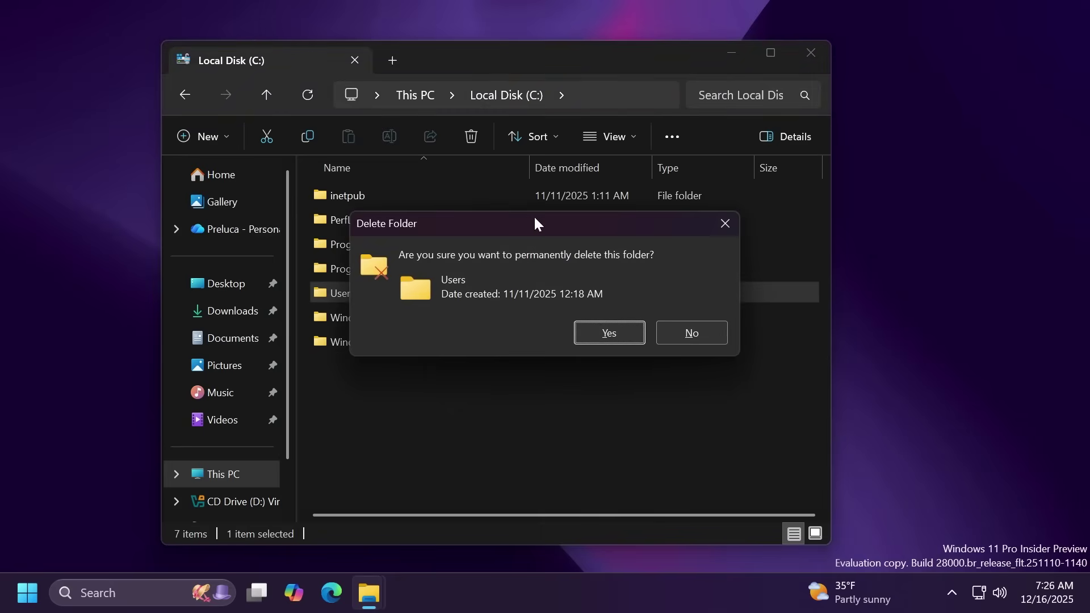
left_click_drag(534, 223, 498, 261)
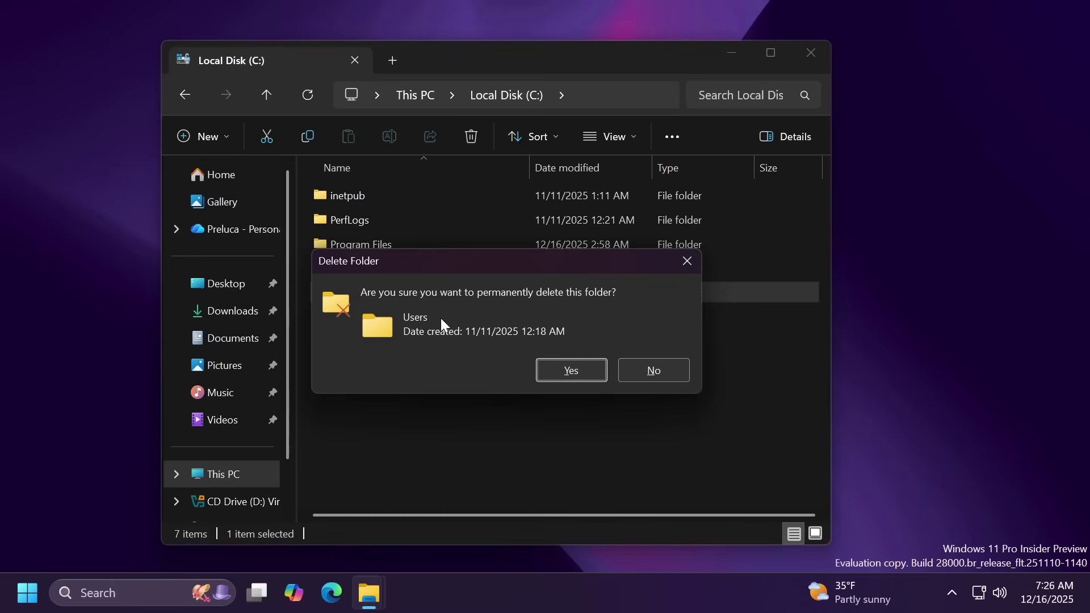
left_click(686, 262)
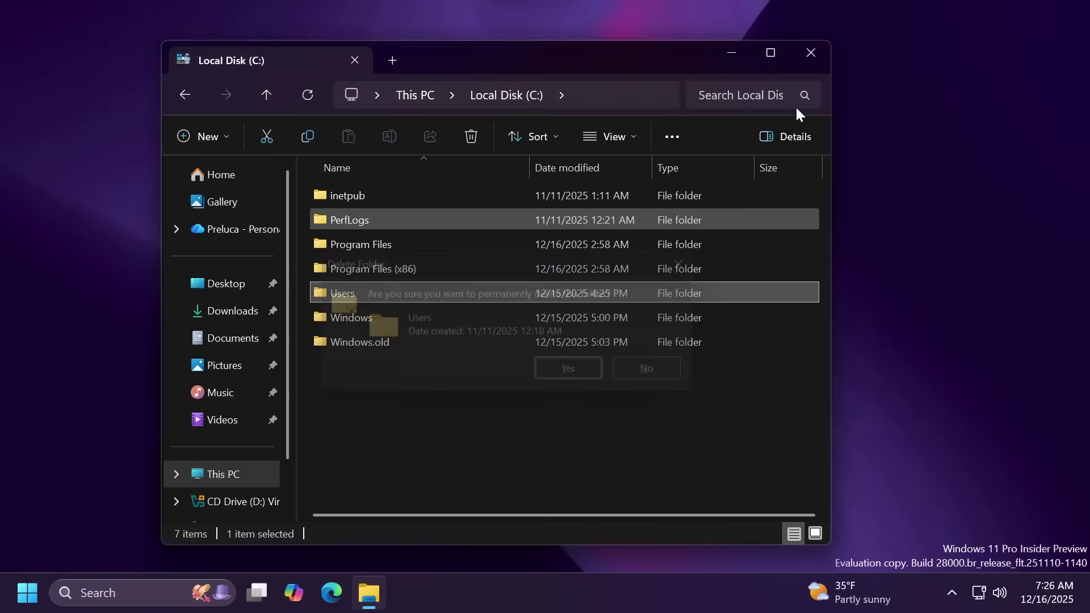
Close Explorer, view Bluetooth & devices > Mobile devices in Settings, then close Settings with Alt+F4
left_click(810, 52)
key("super+i")
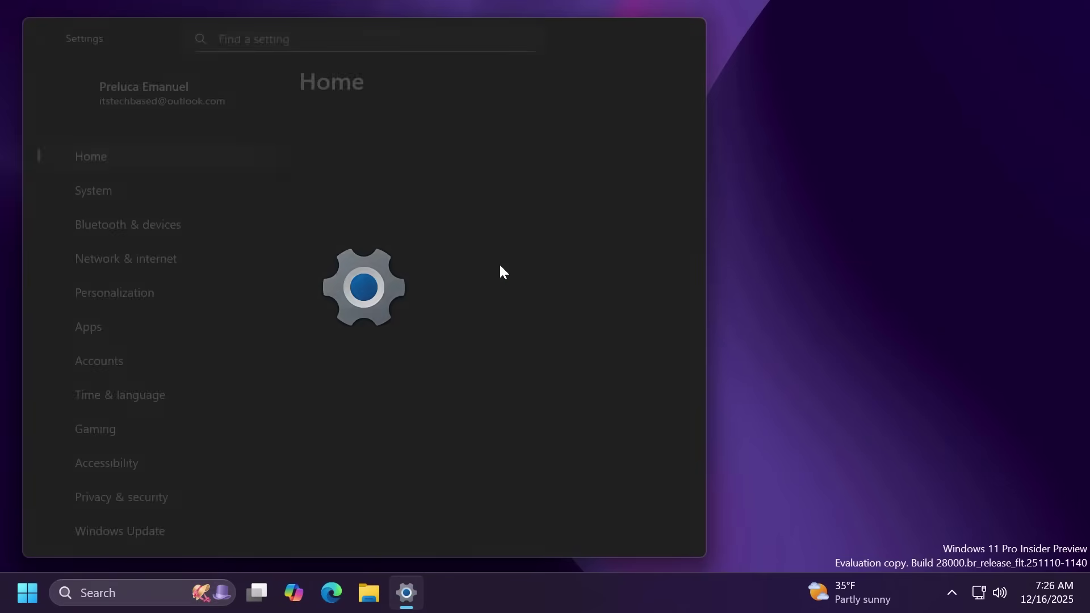
left_click(117, 225)
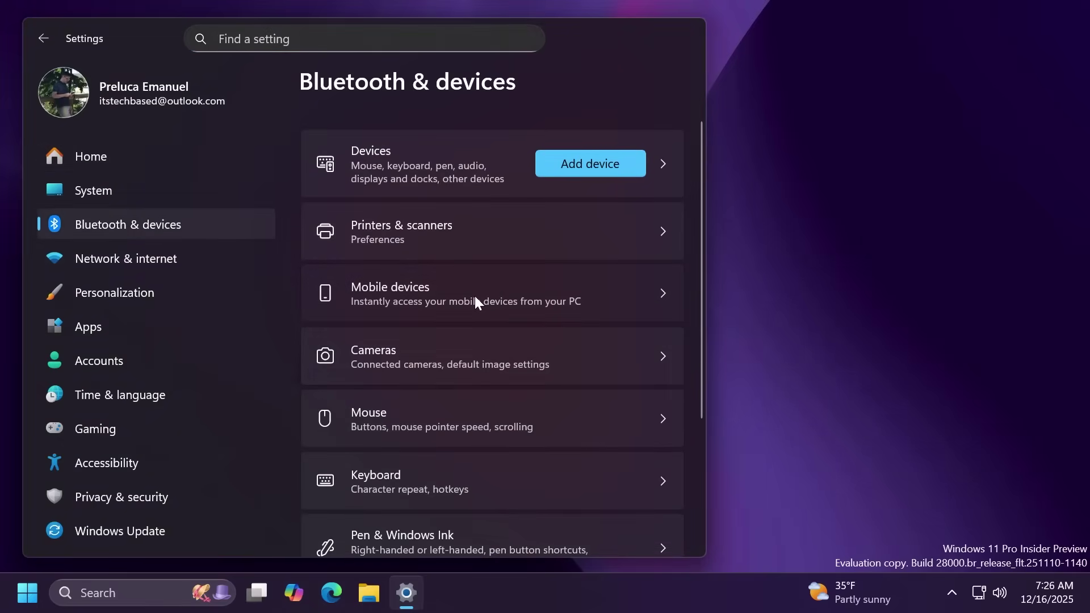
left_click(475, 296)
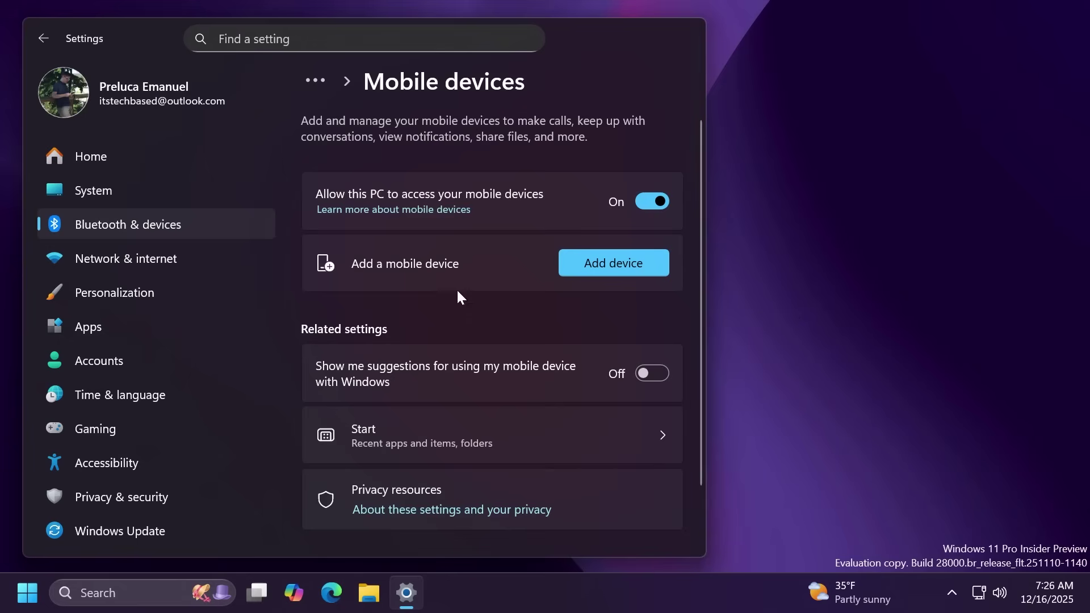
key("alt+F4")
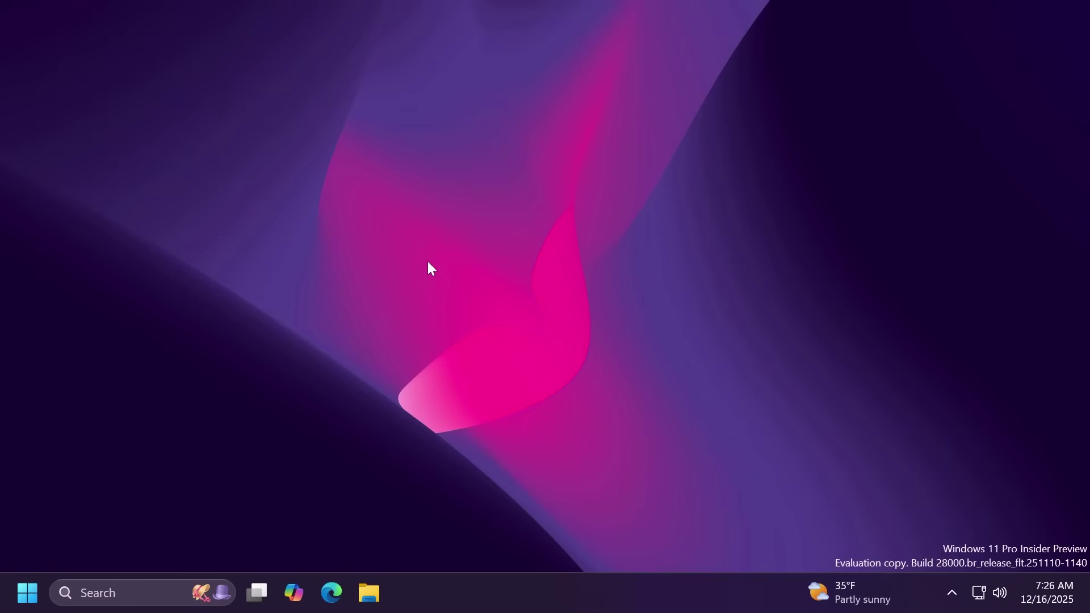
Search 'com' from Start to launch Control Panel and nudge its window left
key("super")
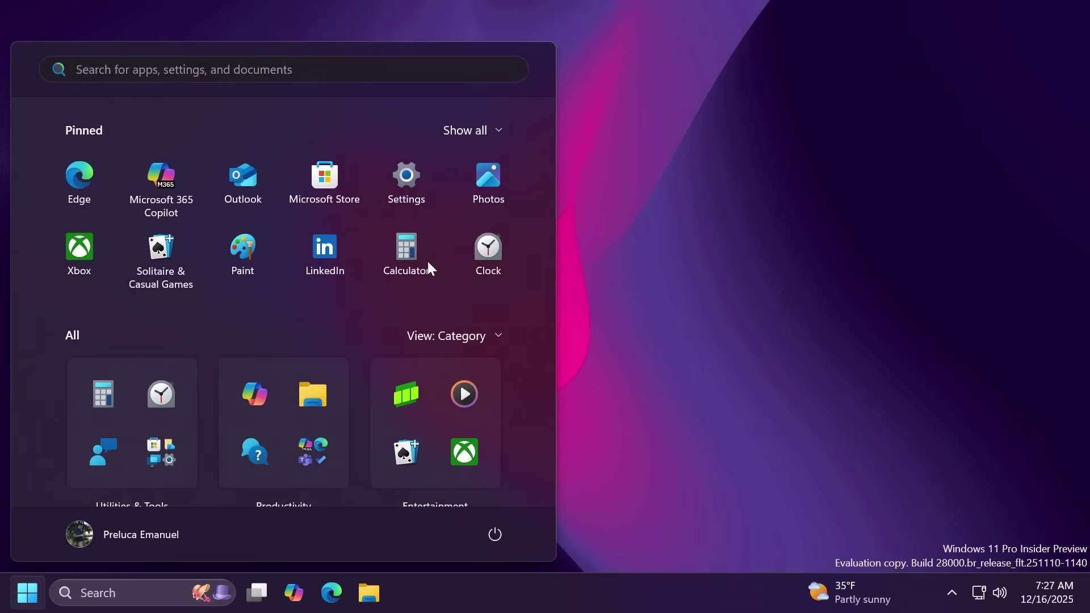
key("Escape")
key("super")
type("com")
key("Escape")
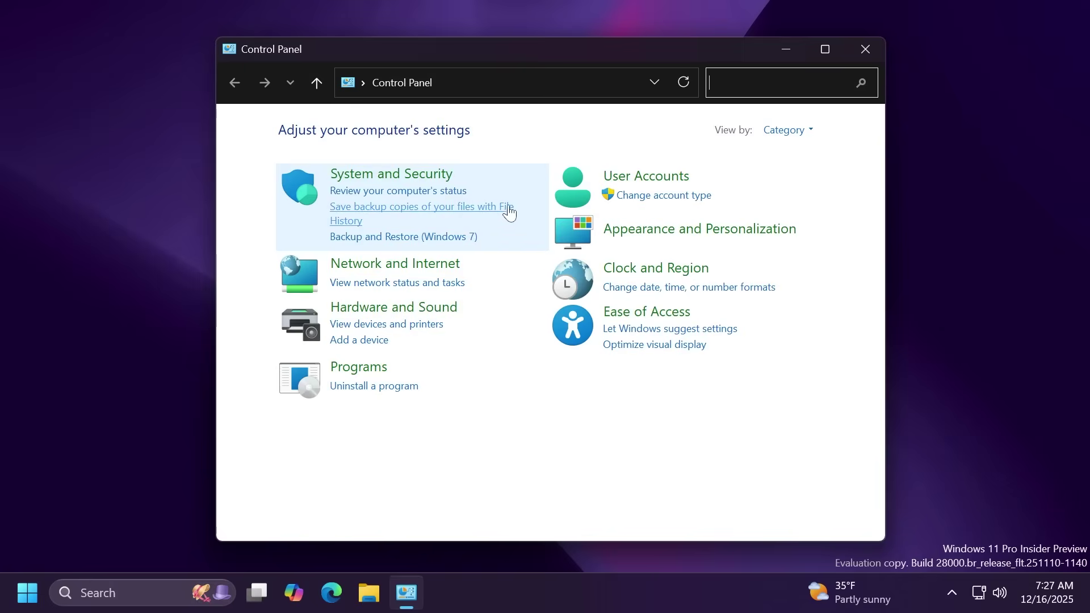
left_click_drag(553, 52, 491, 52)
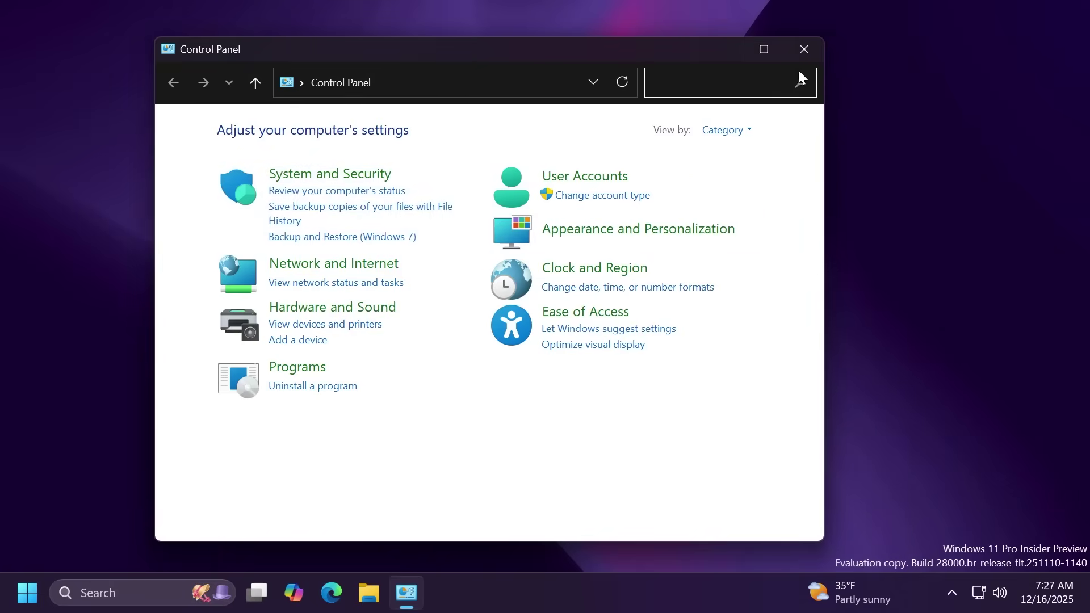
Close Control Panel, then move from Accounts to the System page in Settings
left_click(803, 50)
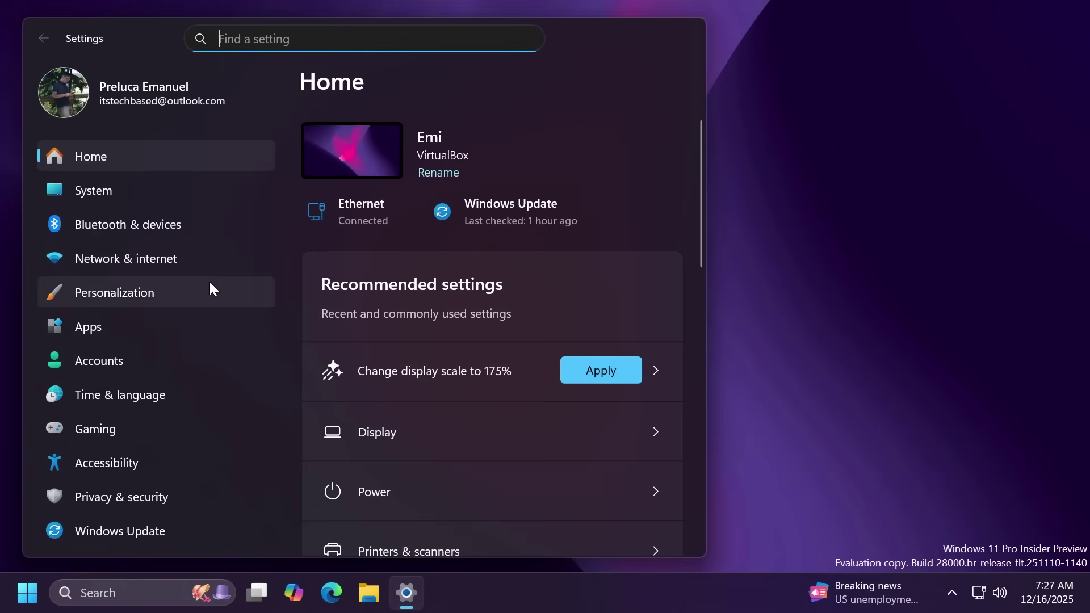
left_click(157, 363)
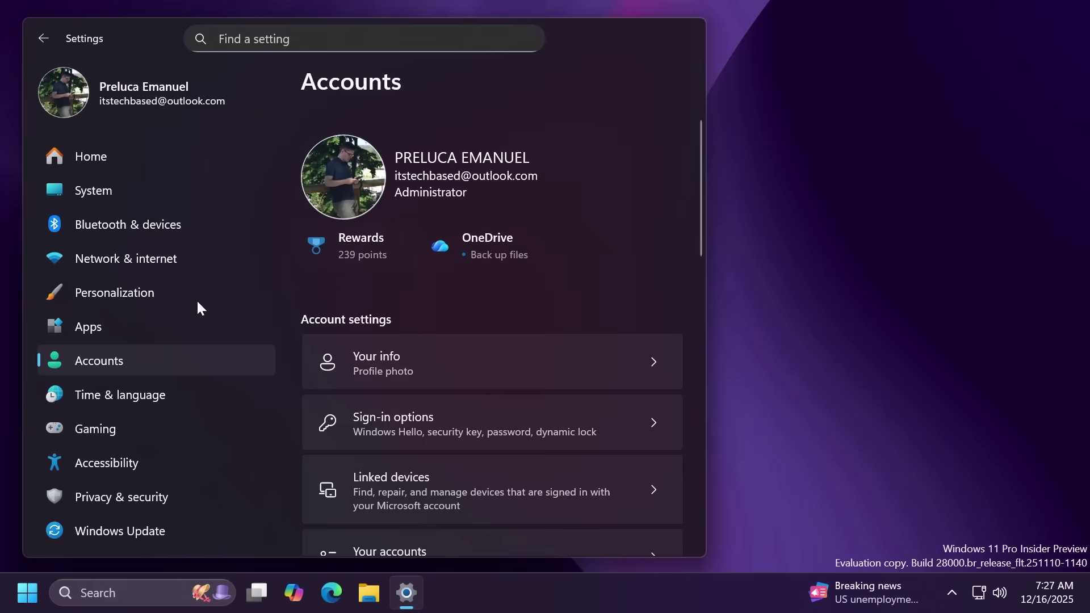
left_click(104, 193)
Review the Quick machine recovery options under System > Recovery, then return to System
scroll(488, 358, "down", 6)
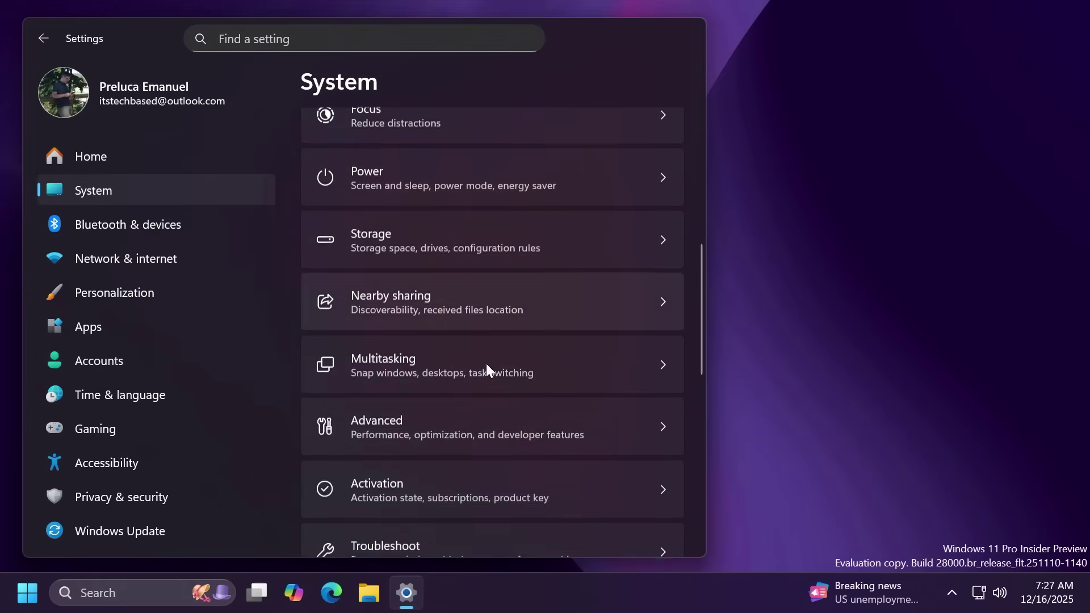
scroll(485, 363, "down", 6)
left_click(418, 281)
scroll(418, 280, "down", 4)
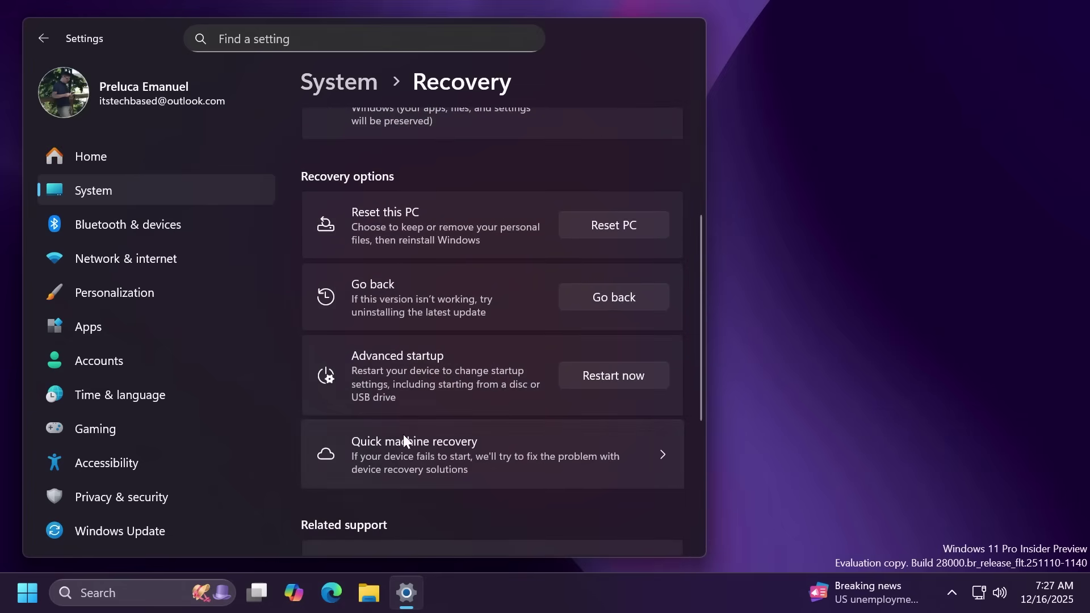
left_click(406, 451)
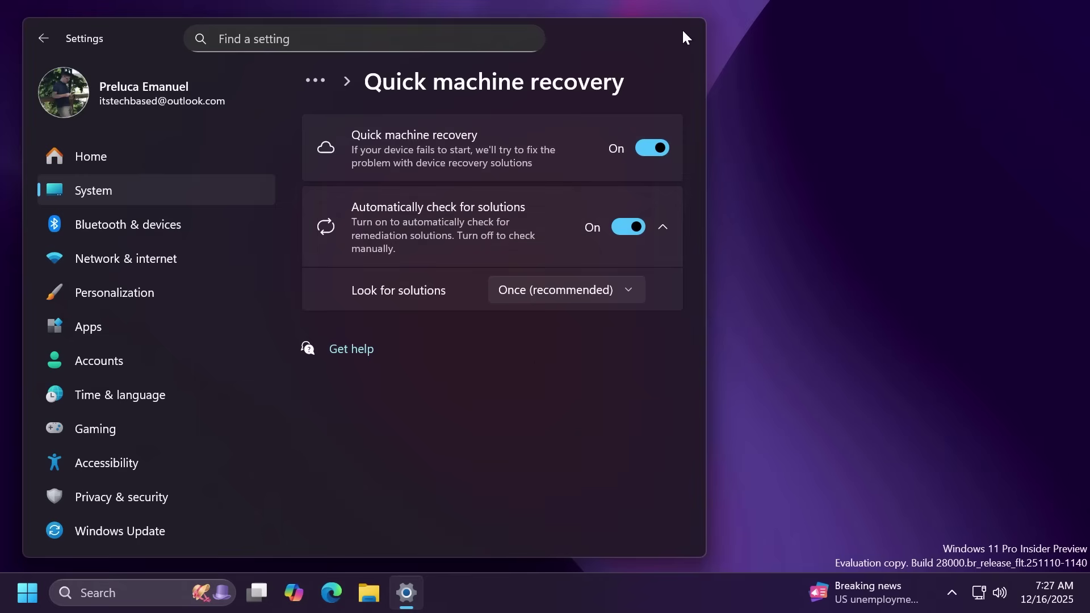
key("alt+Left")
key("alt+Left")
Open Virtual Workspaces under System > Advanced and scroll through its options
scroll(434, 342, "down", 6)
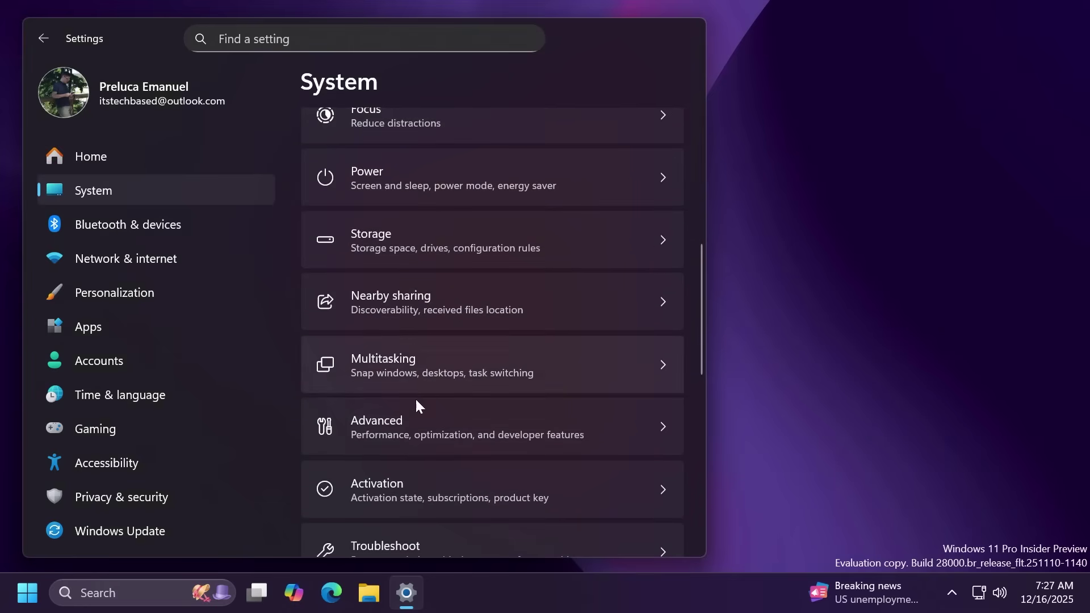
left_click(406, 429)
scroll(420, 401, "down", 1)
scroll(432, 394, "down", 1)
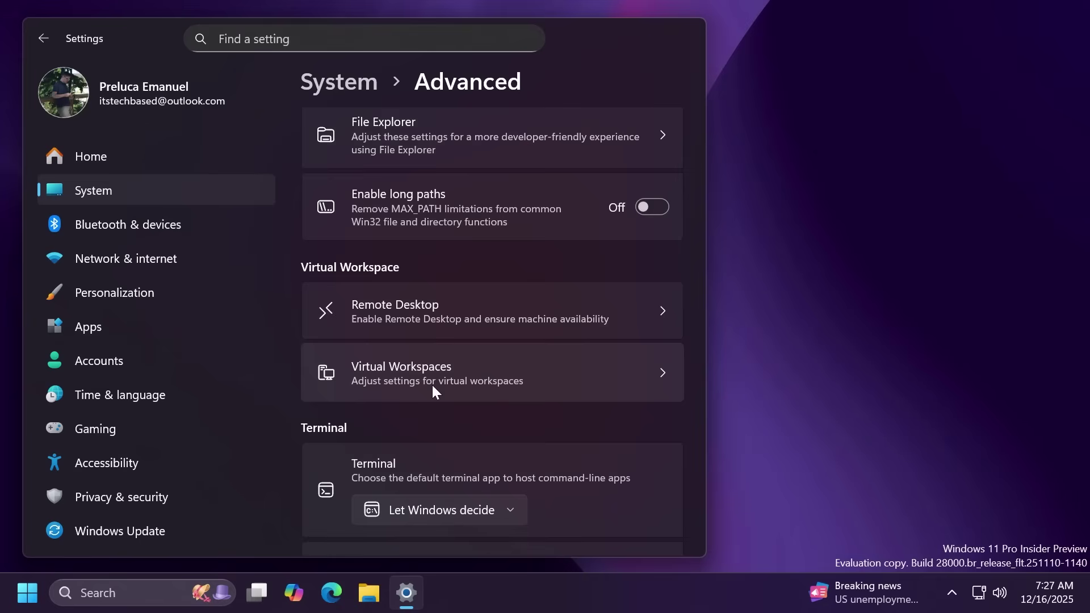
left_click(432, 384)
scroll(417, 431, "down", 5)
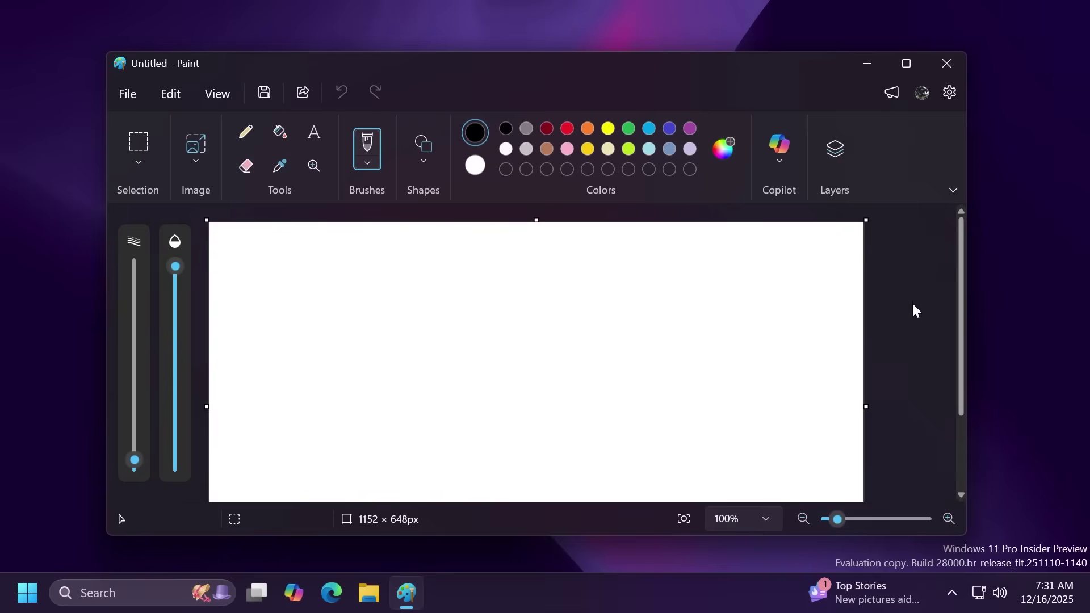
Set Paint's toolbar to auto-hide, show and hide it, then switch to Always show toolbar
left_click(954, 191)
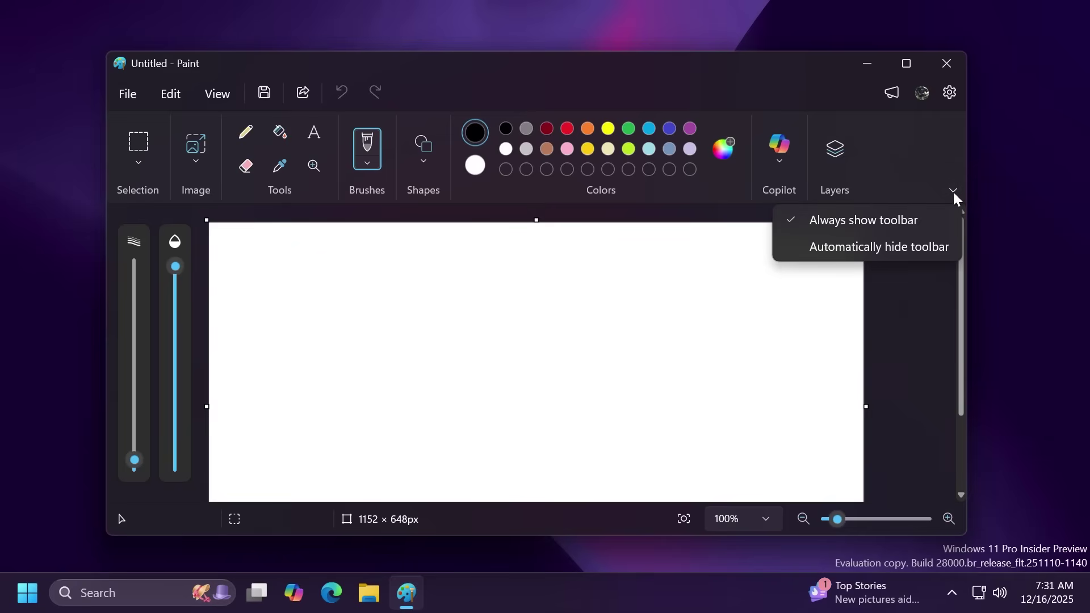
left_click(877, 250)
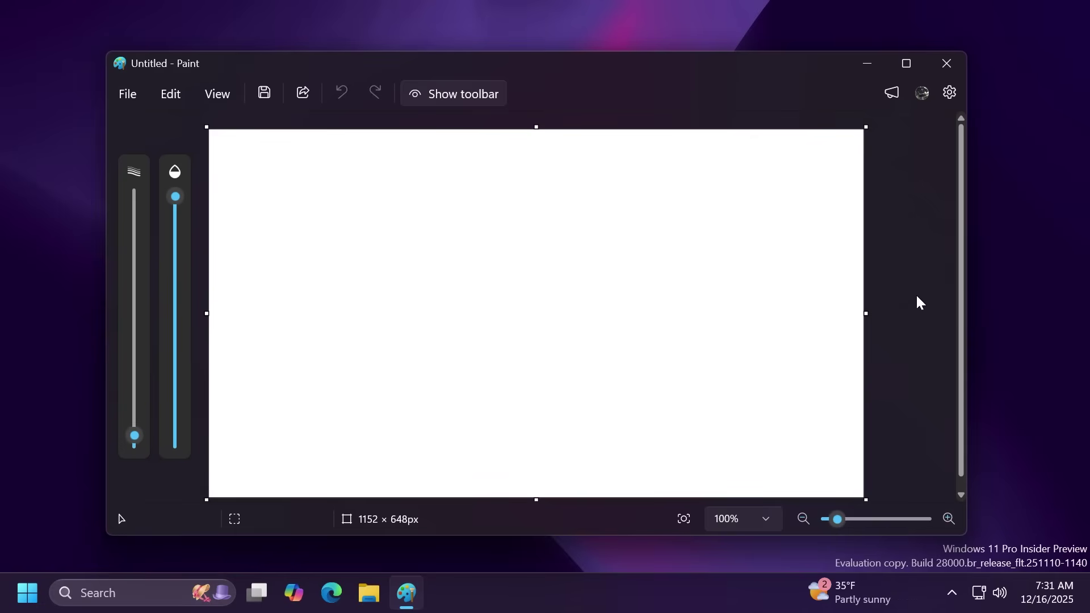
left_click(472, 94)
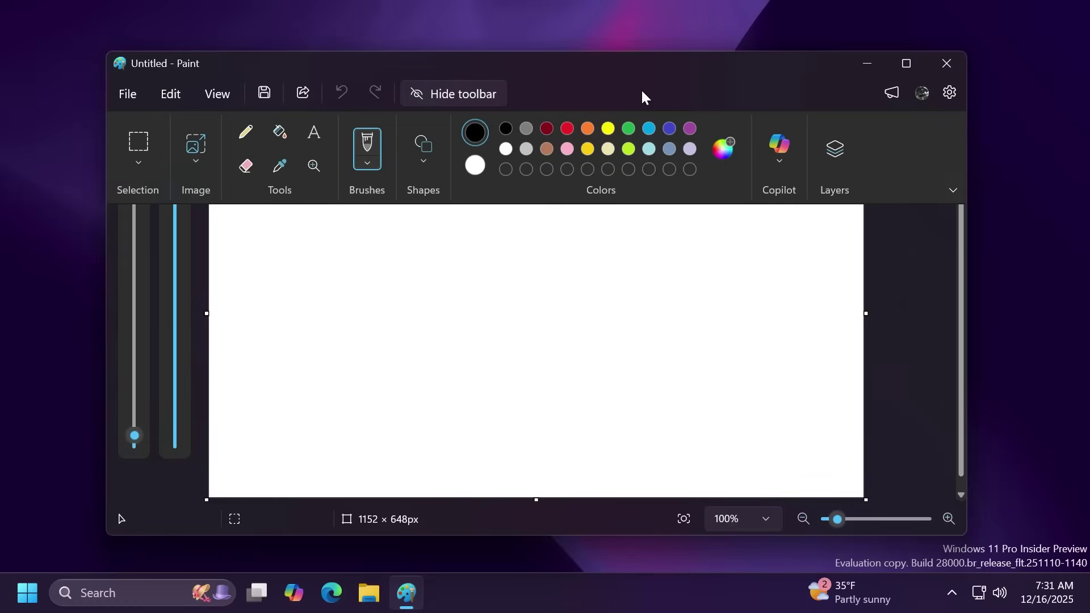
left_click(449, 91)
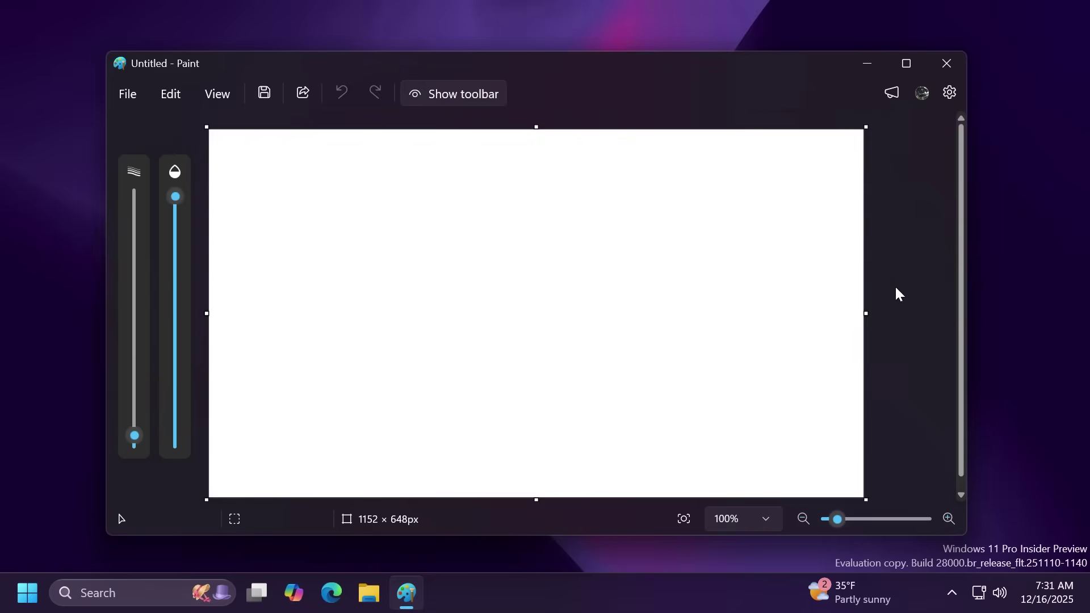
left_click(458, 94)
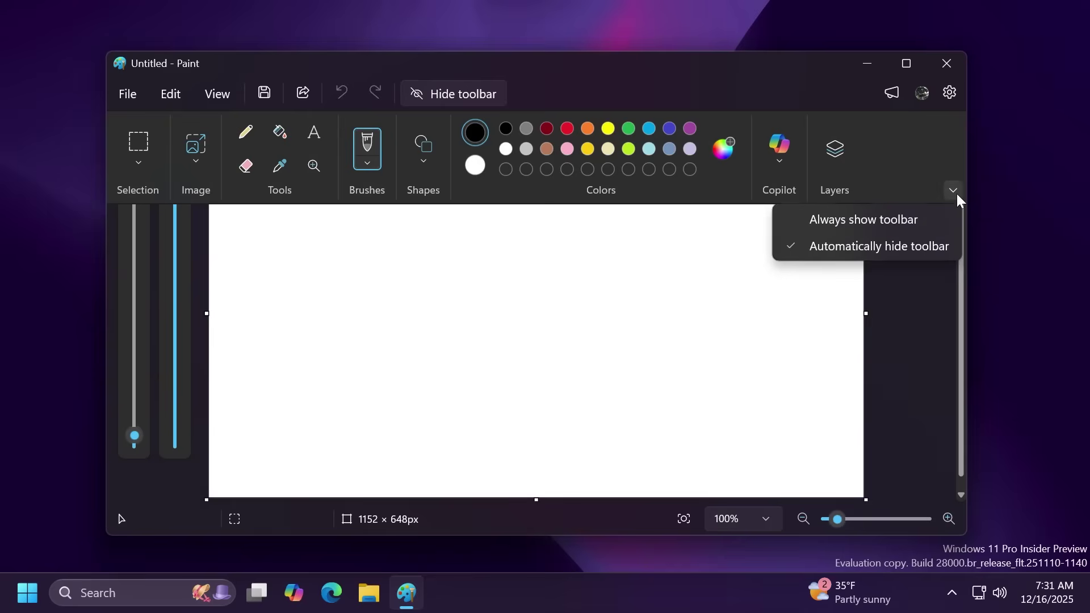
left_click(870, 221)
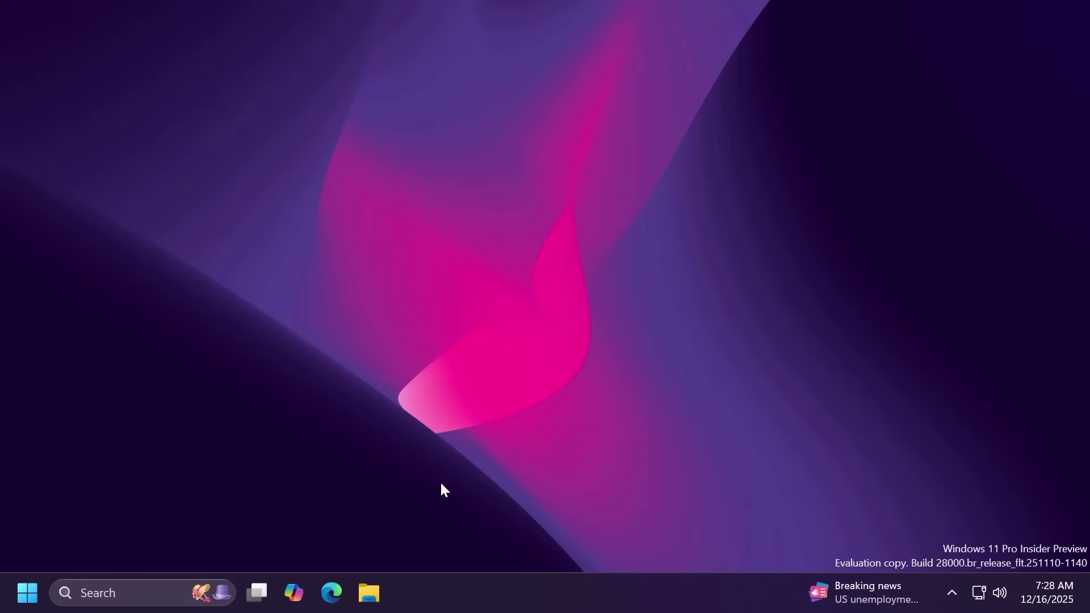
Open File Explorer at its Home view, close it, and launch Settings on its Home page
left_click(382, 585)
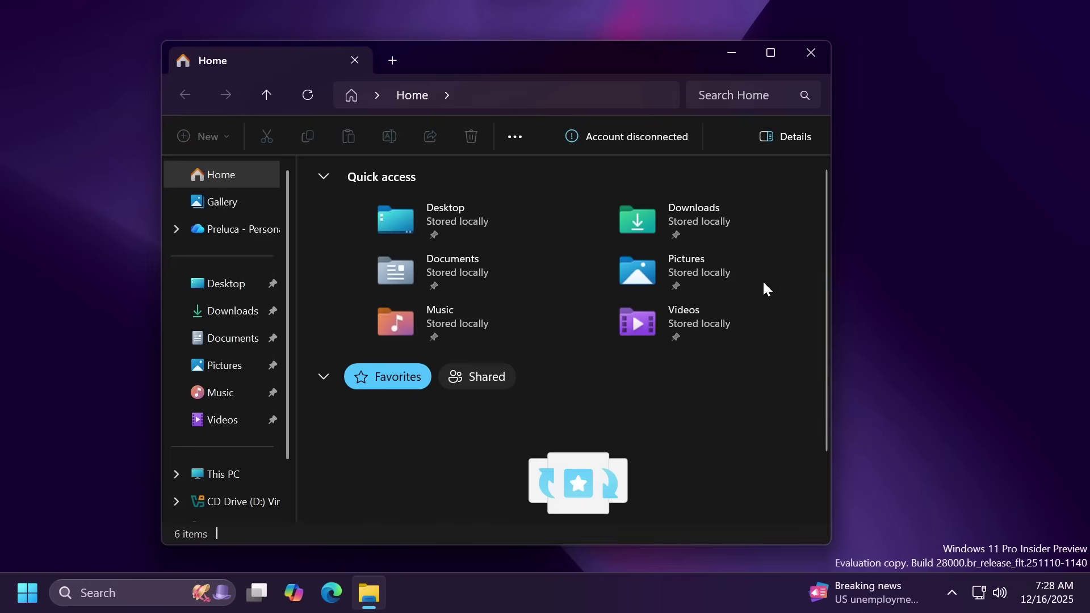
key("alt+F4")
key("super+i")
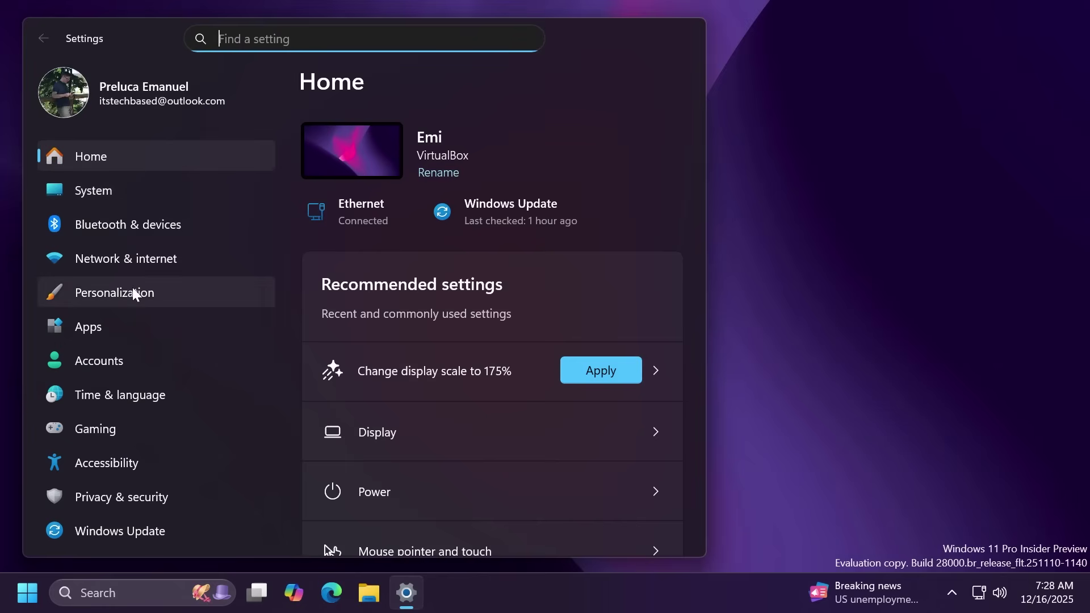
Visit Network & internet, then reopen Settings on the Taskbar page from the taskbar menu
left_click(115, 253)
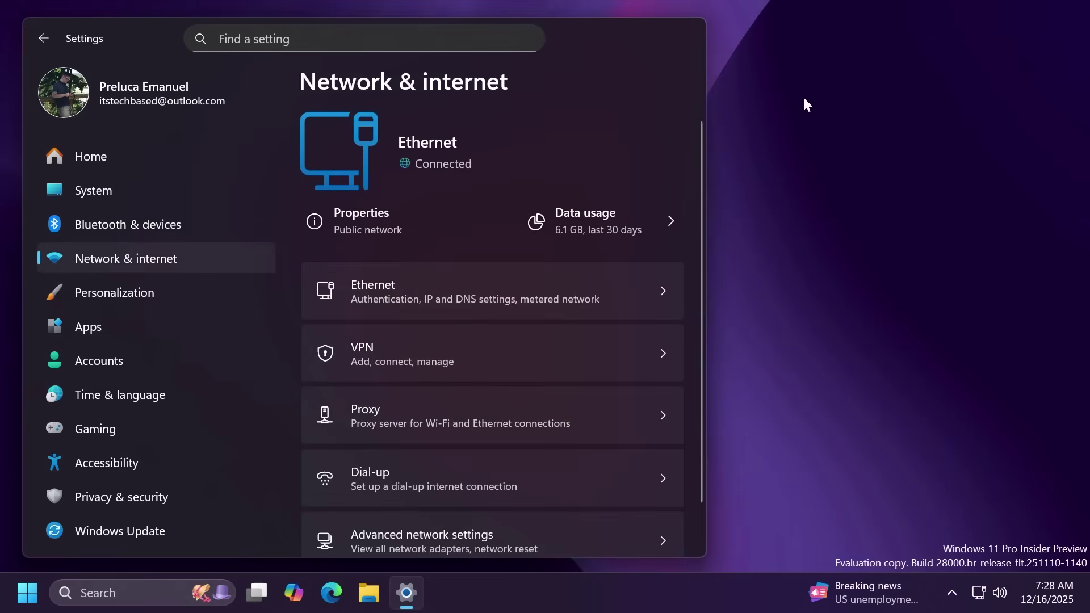
left_click(689, 36)
right_click(520, 586)
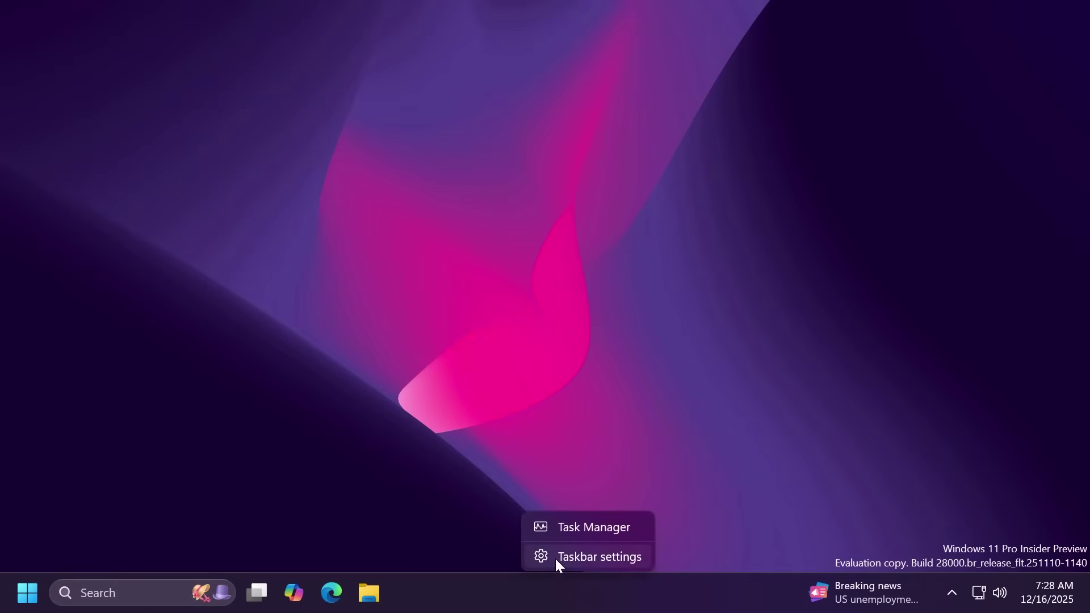
left_click(556, 562)
Expand Taskbar behaviors to show alignment Left, then close Settings and open Start
scroll(412, 321, "down", 10)
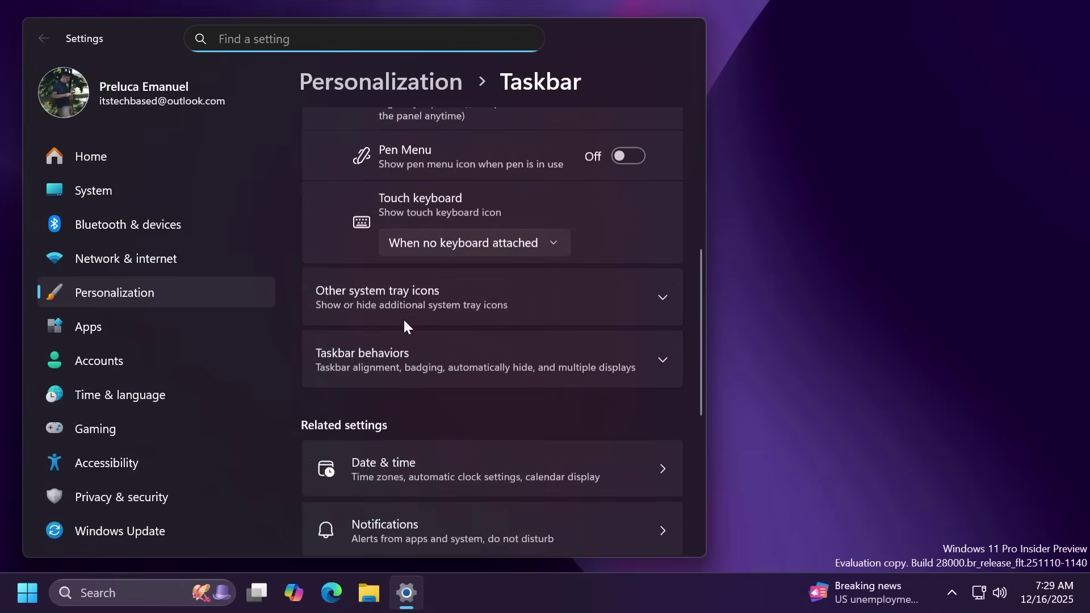
scroll(405, 309, "up", 2)
left_click(409, 301)
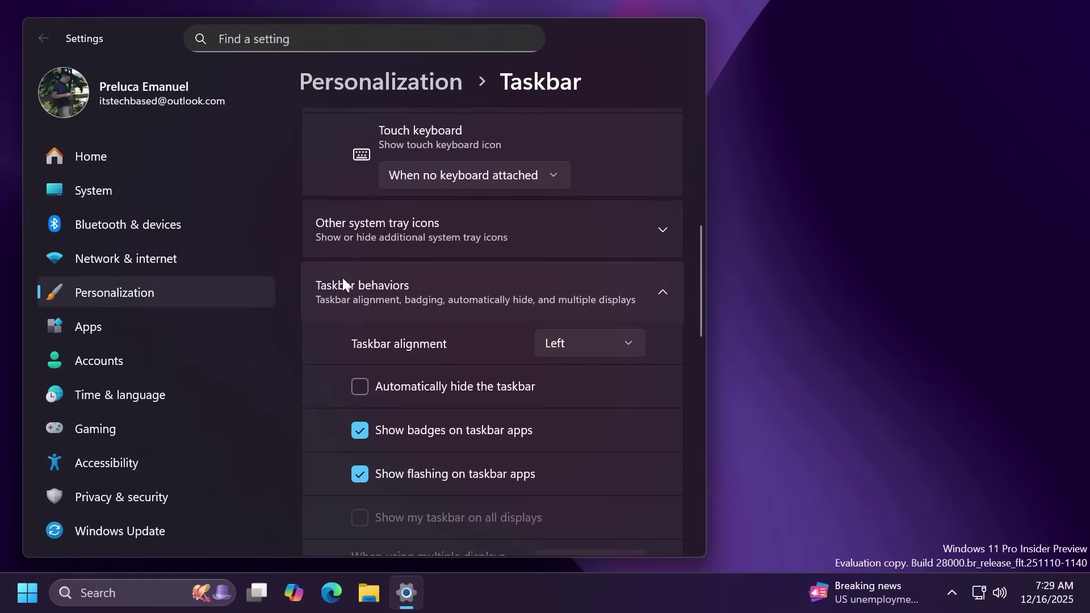
left_click(694, 35)
key("super")
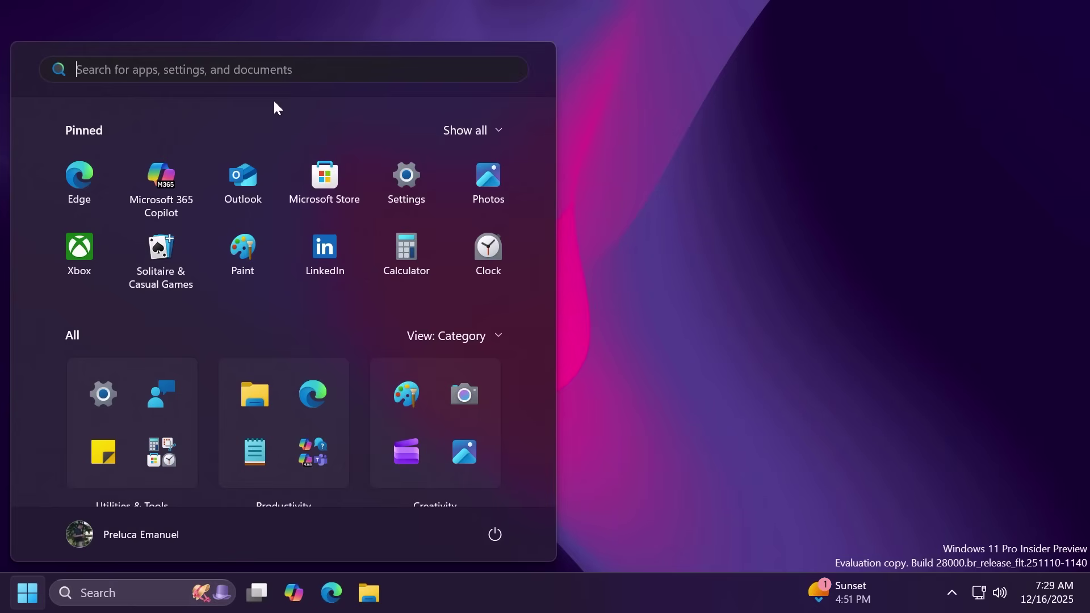
Dismiss the Start menu after reviewing Pinned apps and the category-grouped All list
left_click(689, 303)
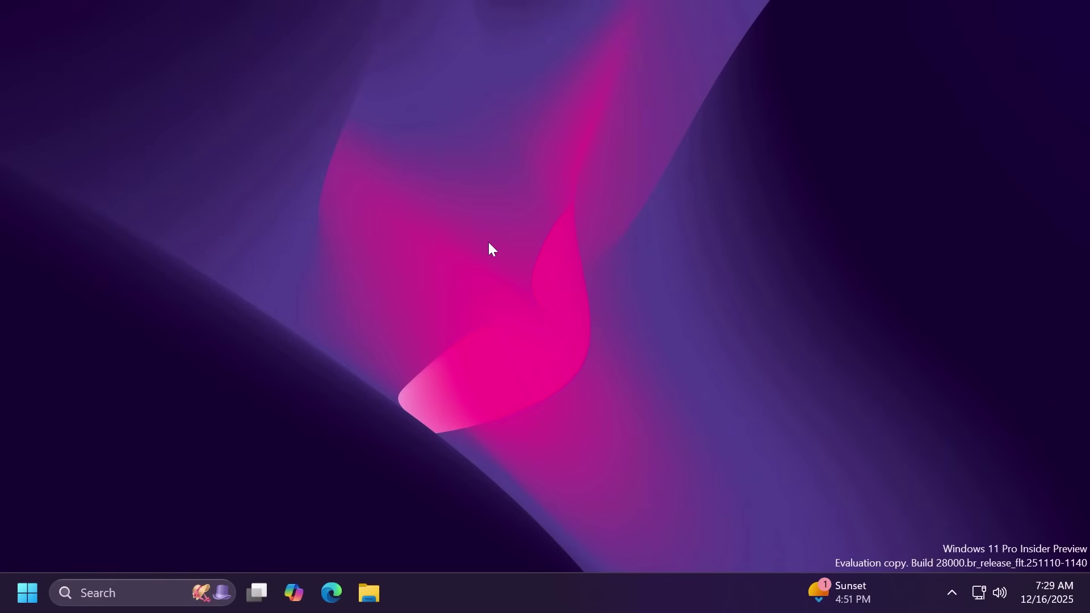
Show Windows Update reporting the PC up to date, then reveal the Shut down or sign out options
key("super+i")
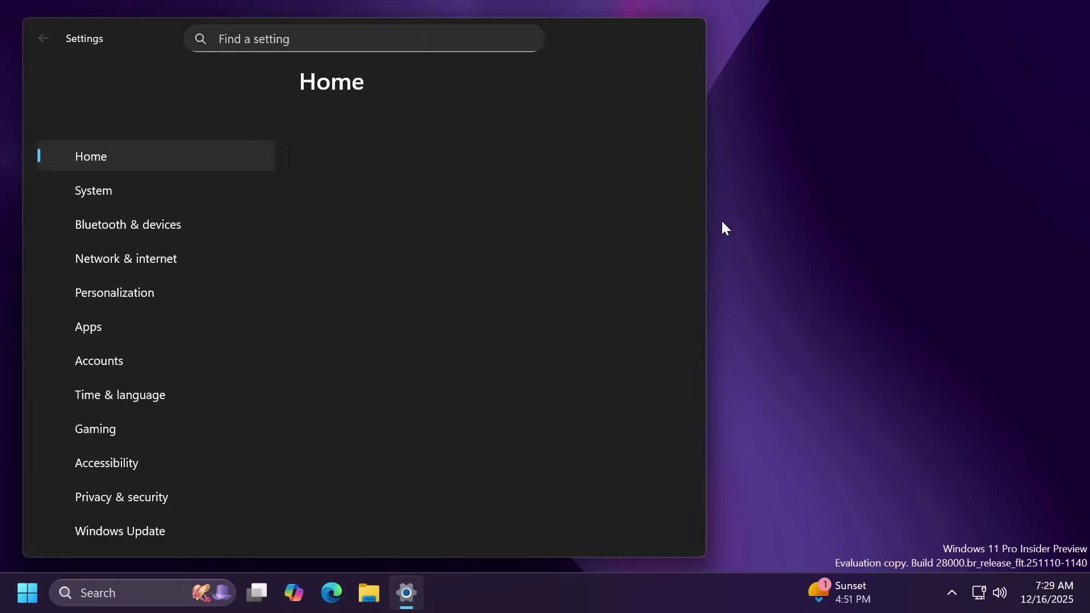
left_click(519, 204)
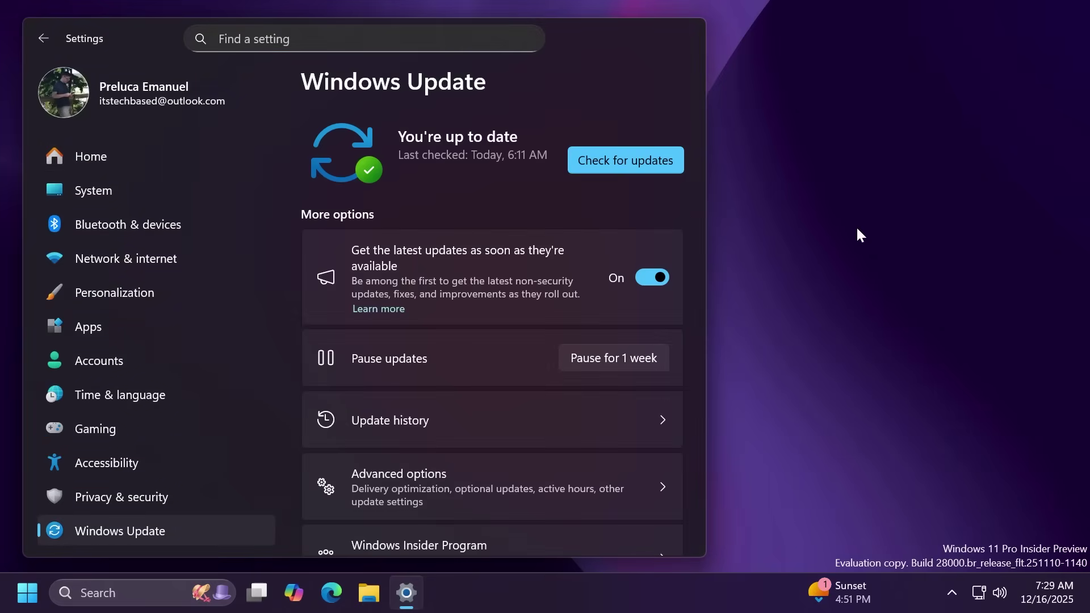
right_click(30, 593)
mouse_move(139, 519)
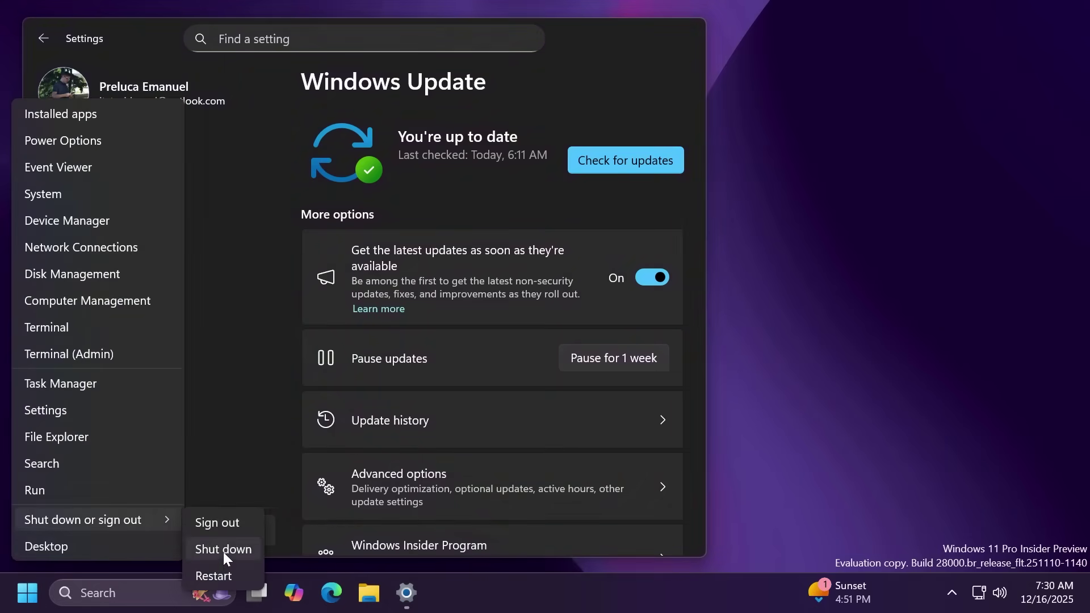